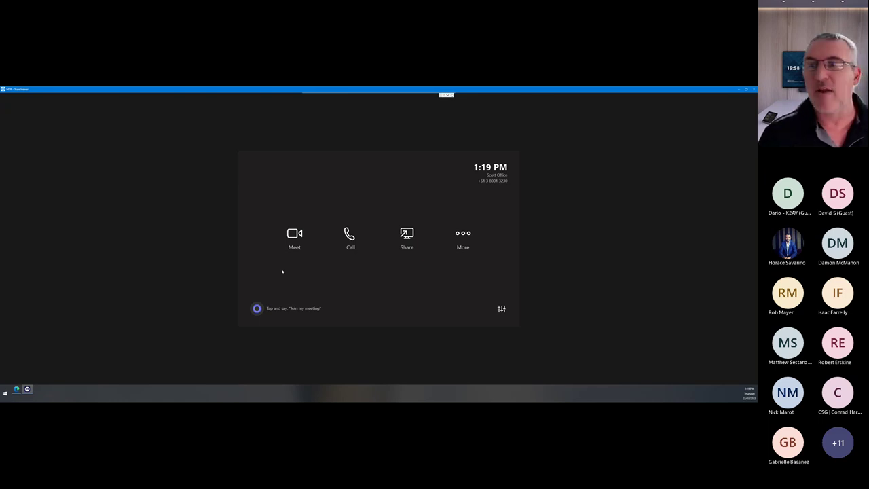
# - Open the room device's settings, authorising the change with the administrator account password
pyautogui.click(463, 234)
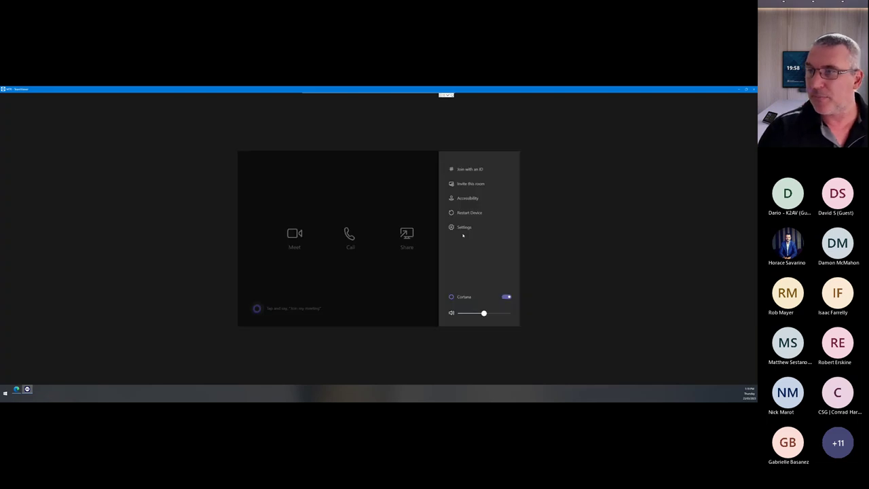
pyautogui.click(462, 230)
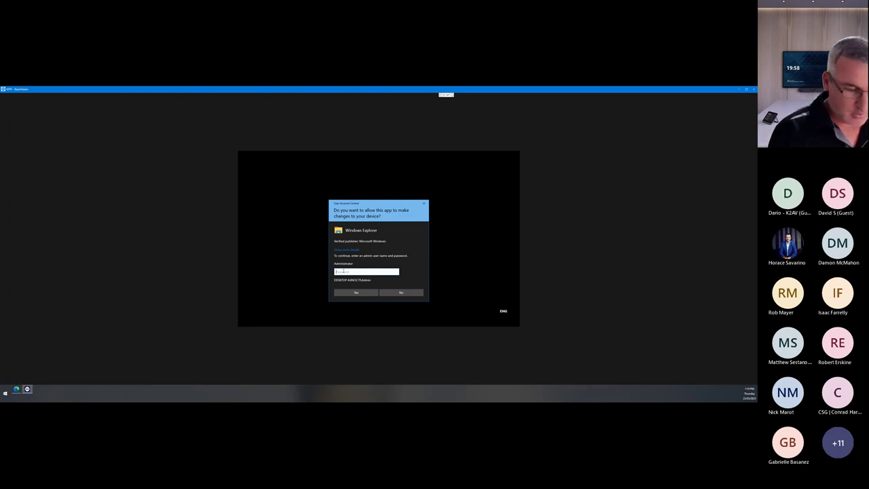
pyautogui.write('p')
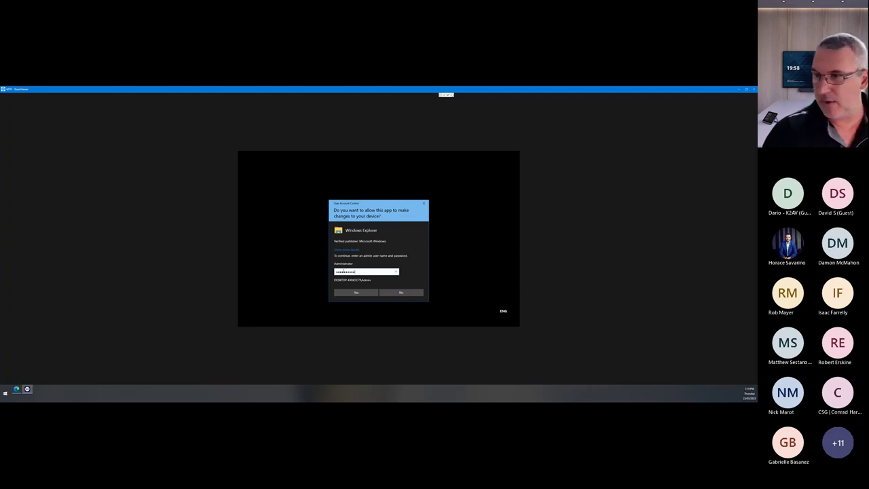
pyautogui.click(349, 291)
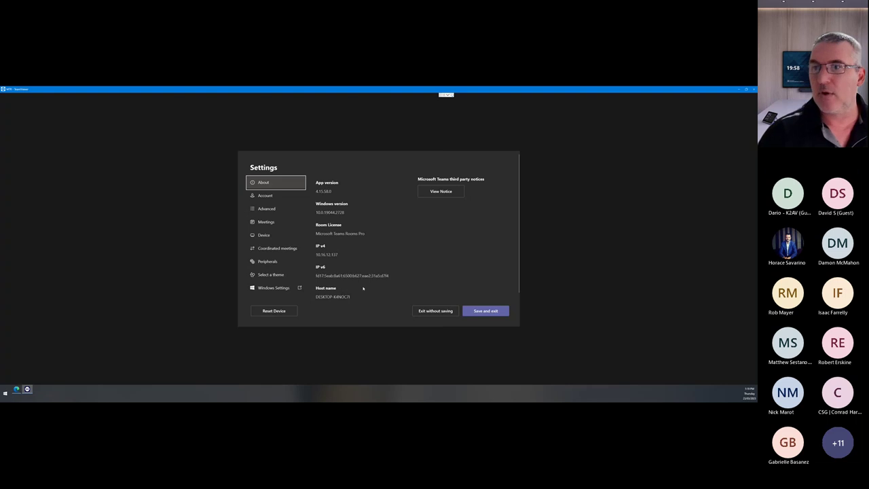
# - Review the room's account, advanced, meetings, device and coordinated meetings settings
pyautogui.click(267, 195)
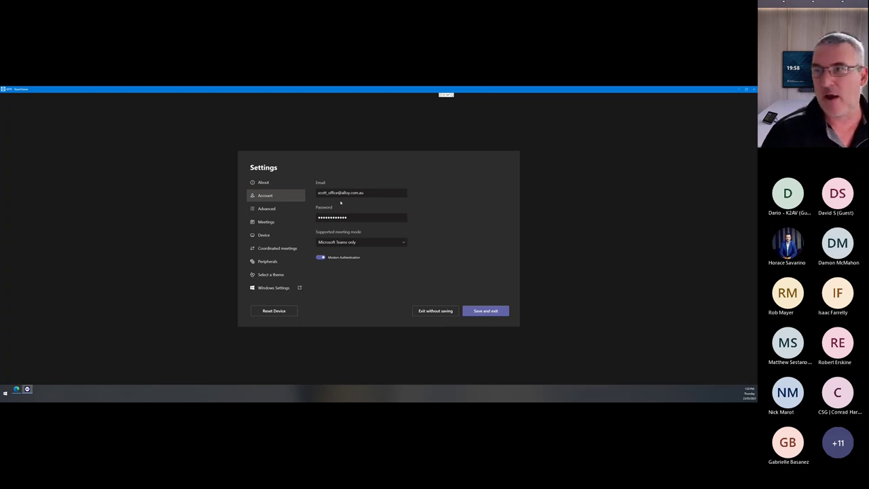
pyautogui.click(276, 211)
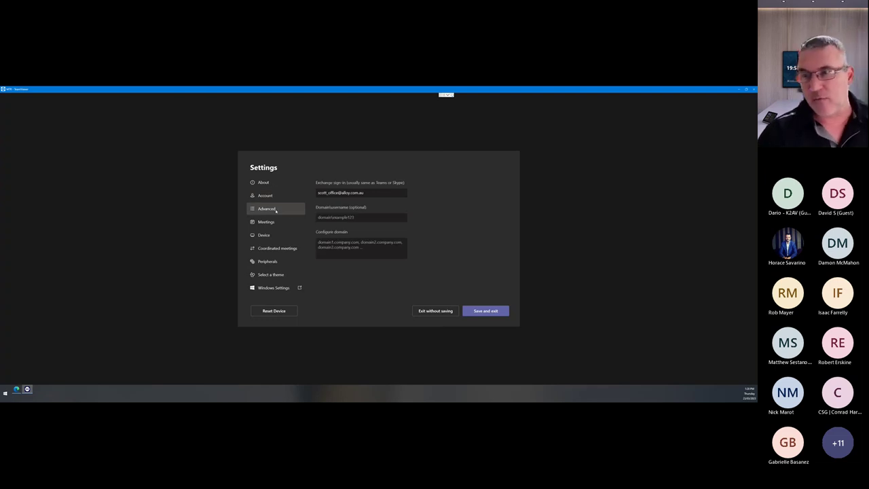
pyautogui.click(265, 223)
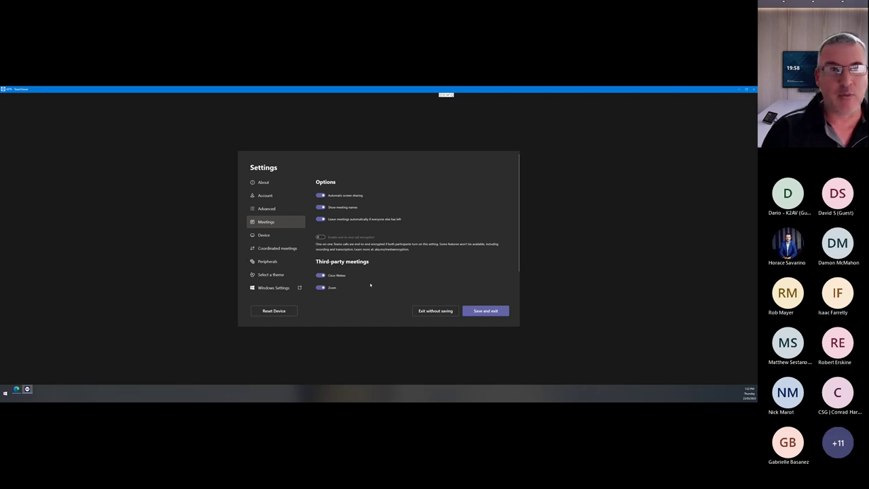
pyautogui.click(261, 235)
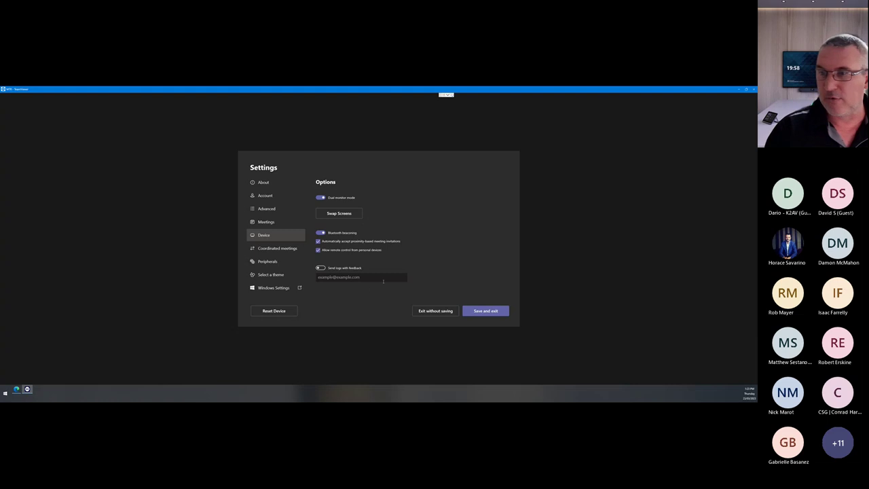
pyautogui.click(261, 249)
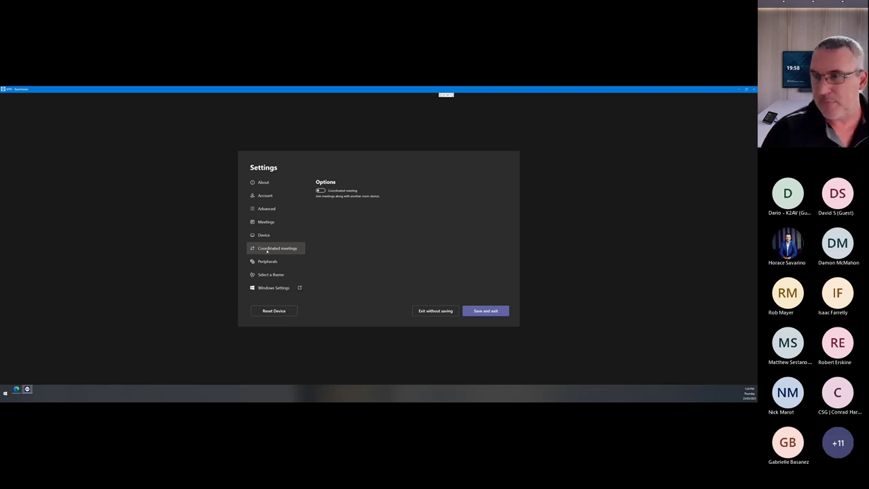
# - Examine the microphone and speaker choices in the peripherals settings, and view the theme selection settings
pyautogui.click(267, 262)
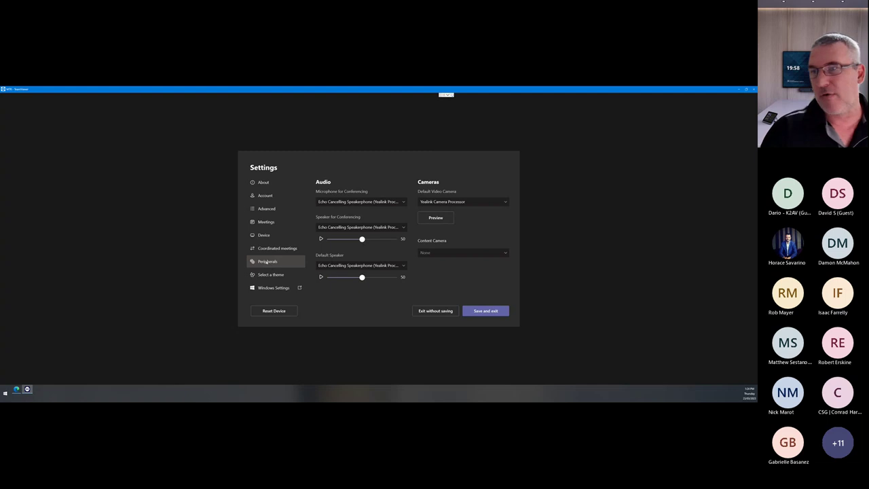
pyautogui.click(392, 203)
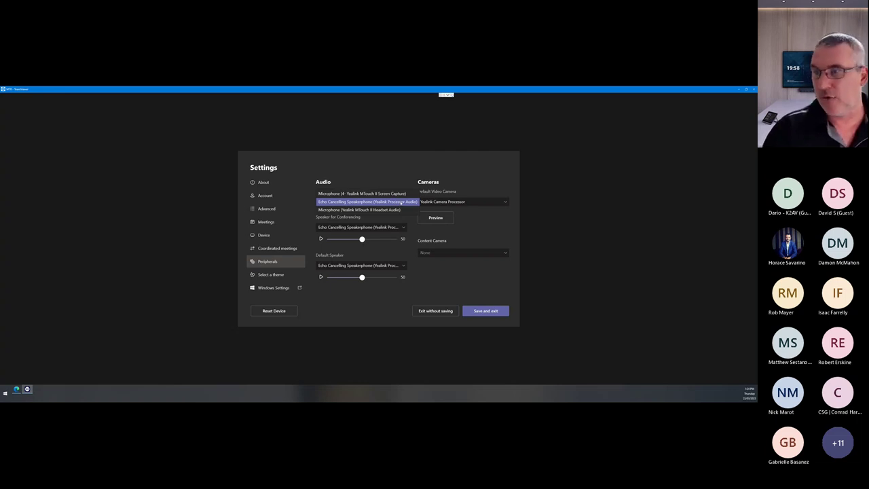
pyautogui.click(400, 203)
pyautogui.click(392, 227)
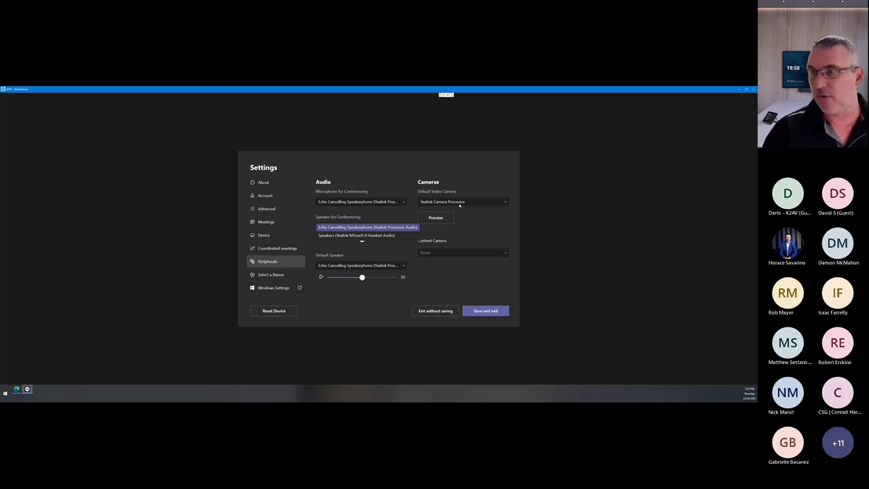
pyautogui.click(395, 211)
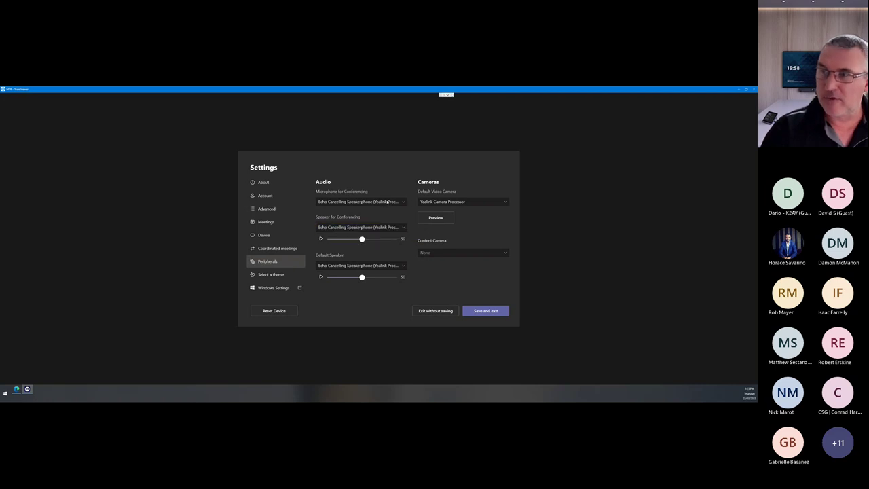
pyautogui.click(388, 202)
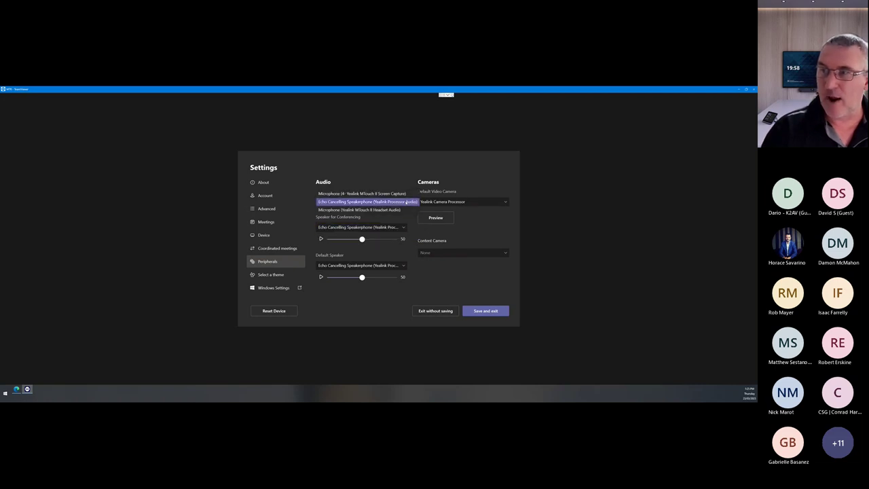
pyautogui.click(380, 177)
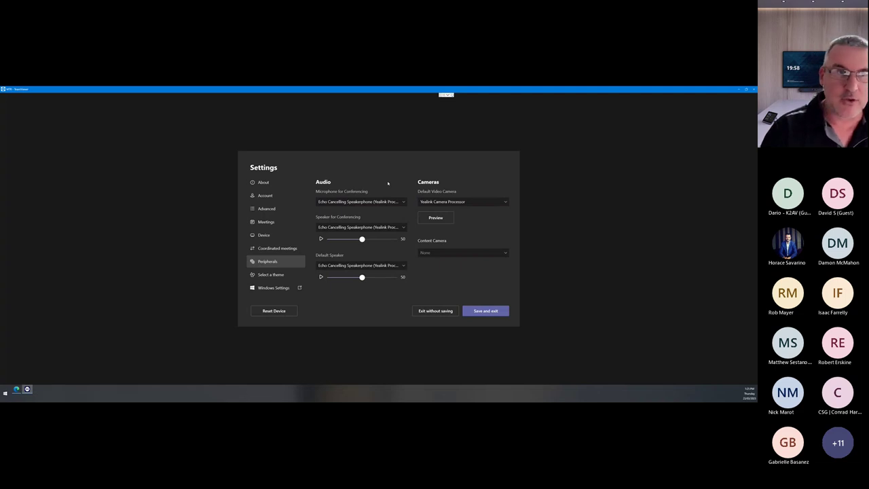
pyautogui.click(381, 202)
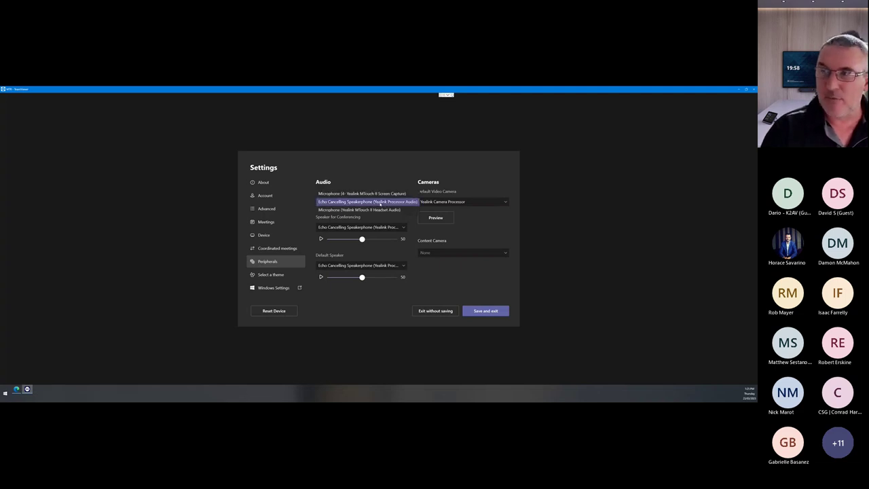
pyautogui.press('Escape')
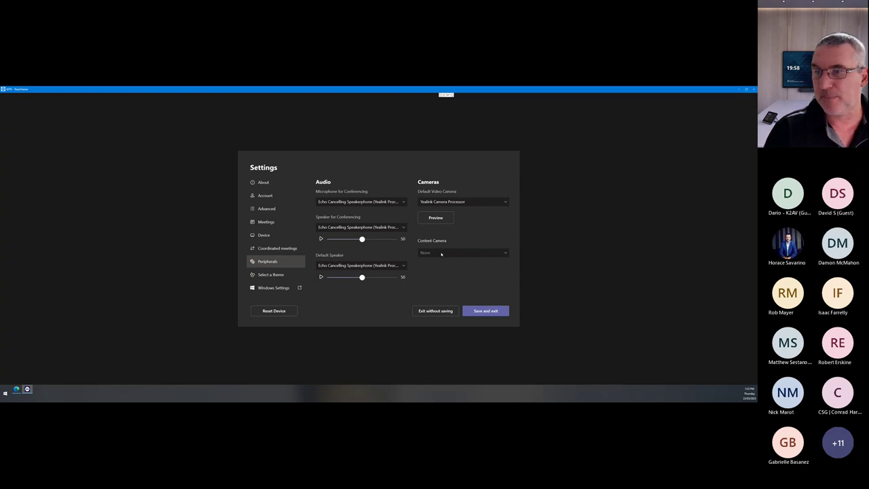
pyautogui.click(267, 275)
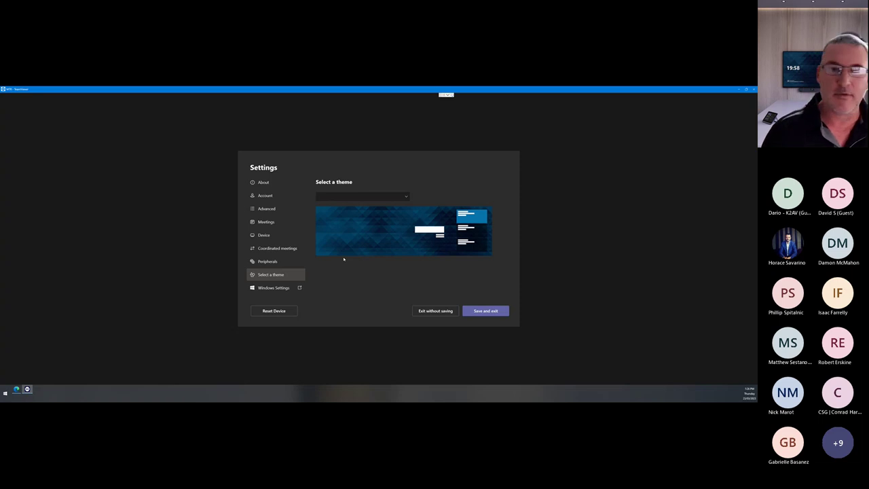
# - Switch to Windows Settings mode and sign in to the Administrator account with its password
pyautogui.click(275, 288)
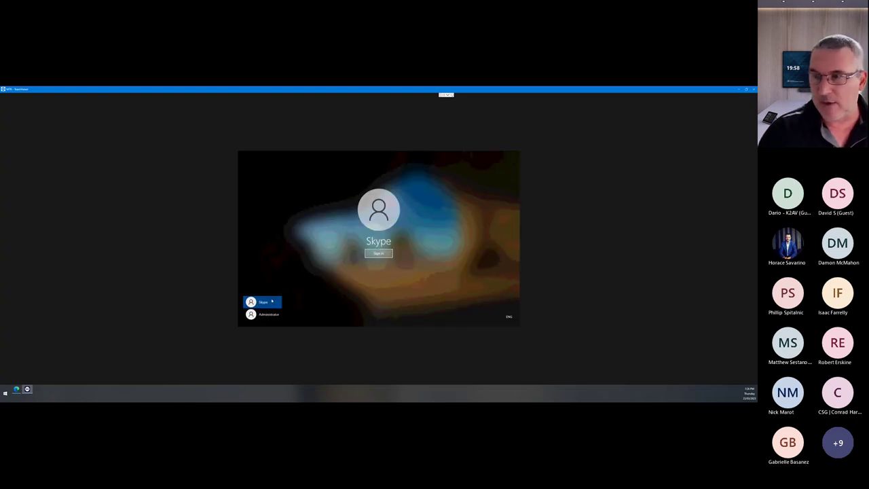
pyautogui.click(265, 315)
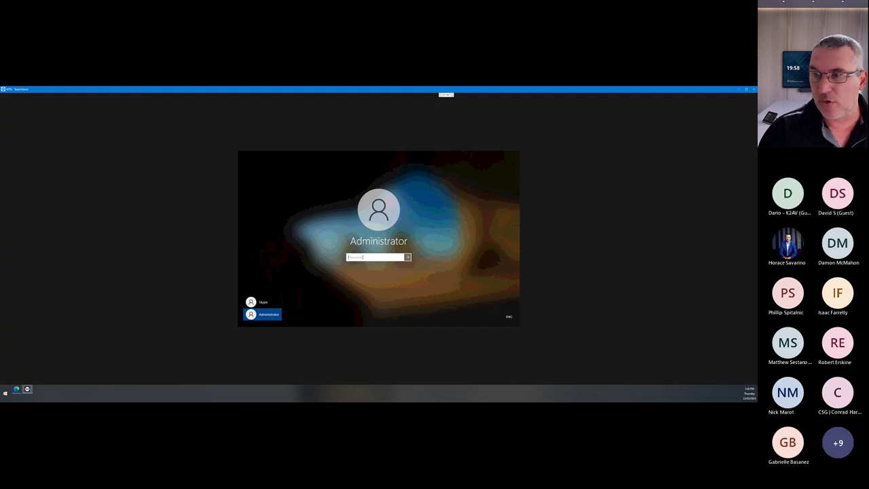
pyautogui.write('a')
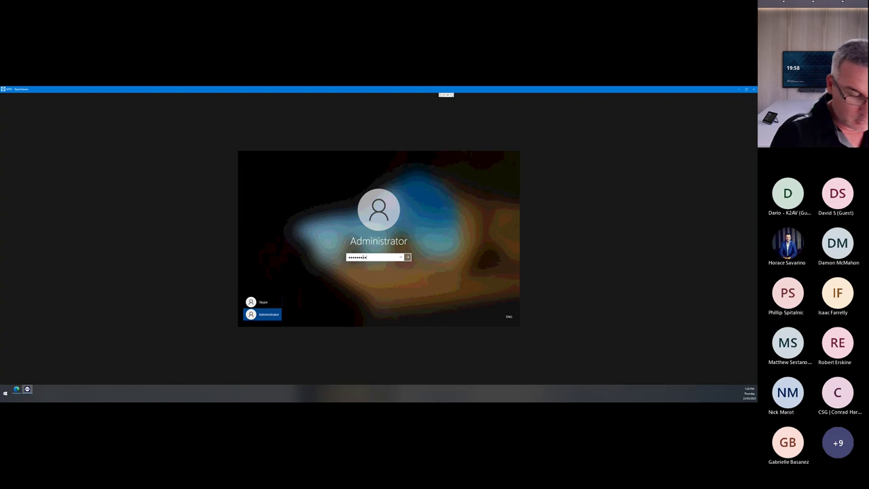
pyautogui.press('Return')
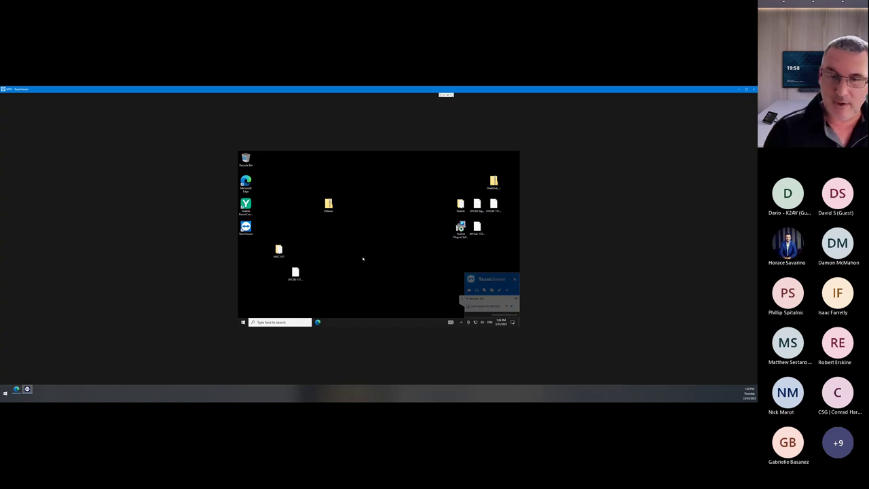
# - Open Yealink RoomConnect and examine its DM server, general and Room Control settings
pyautogui.click(246, 205)
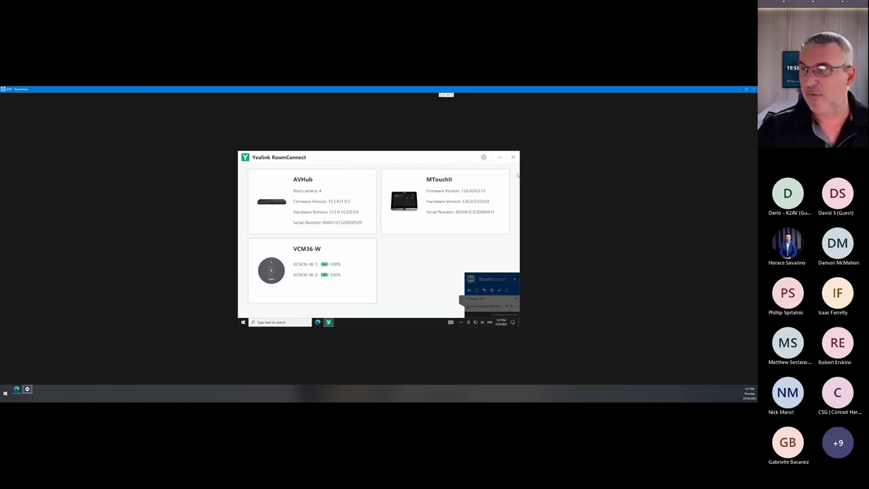
pyautogui.click(483, 158)
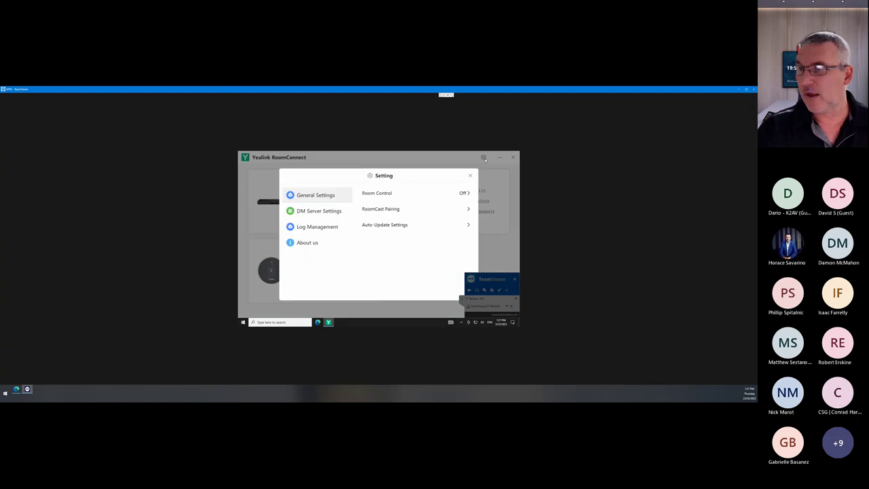
pyautogui.click(317, 211)
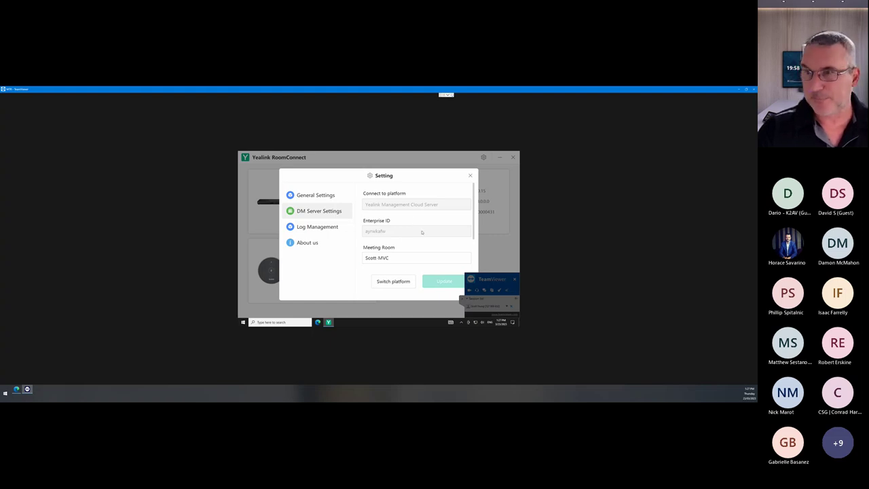
pyautogui.click(309, 195)
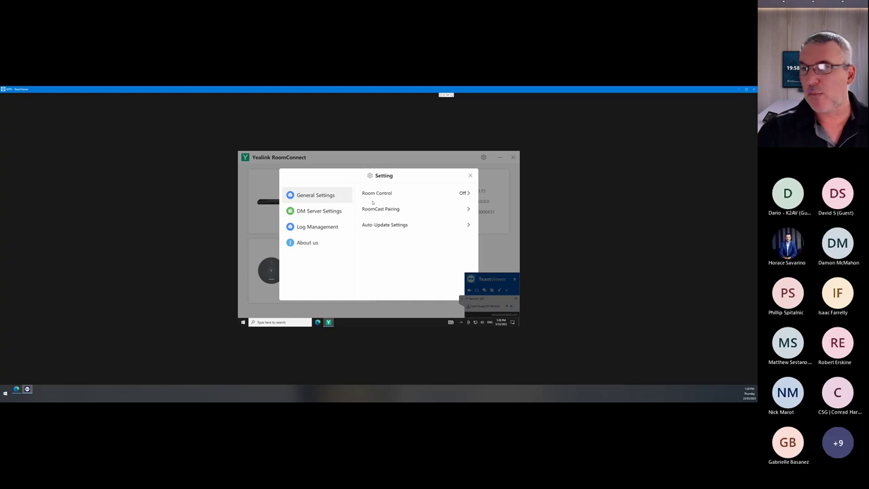
pyautogui.click(471, 194)
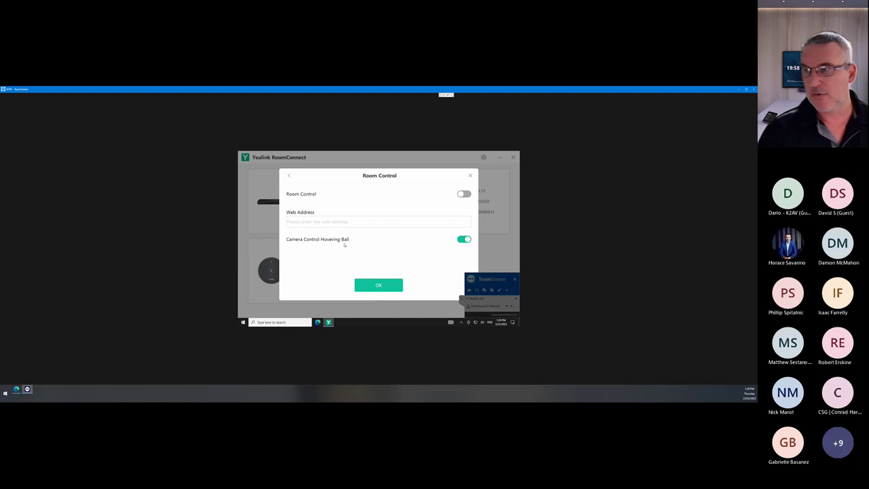
pyautogui.click(289, 176)
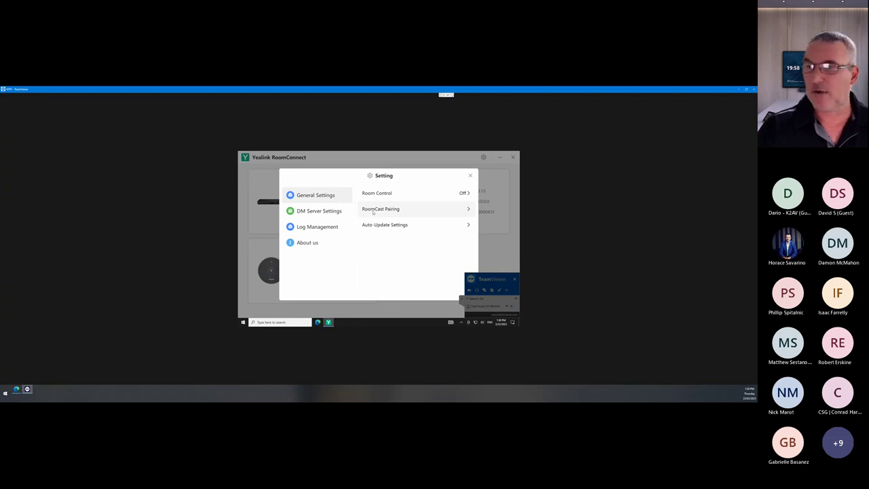
pyautogui.click(470, 175)
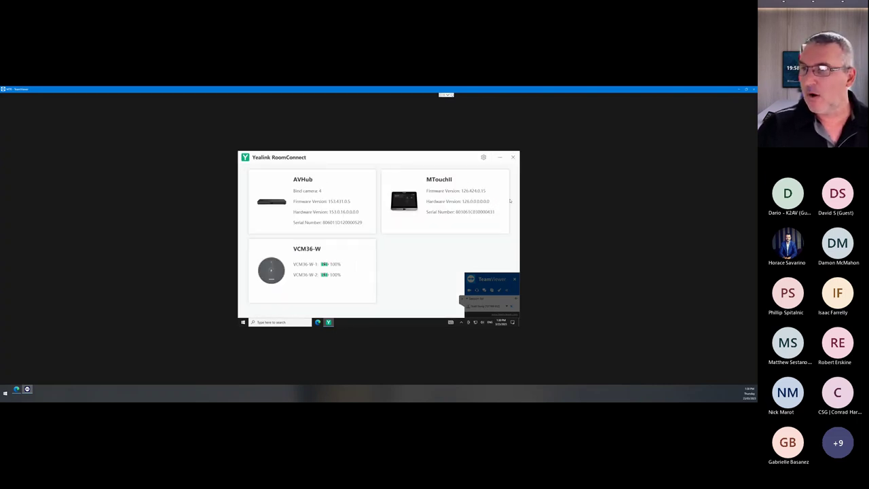
# - Open the AVHub and examine its device status, its hub settings and its camera settings
pyautogui.click(313, 198)
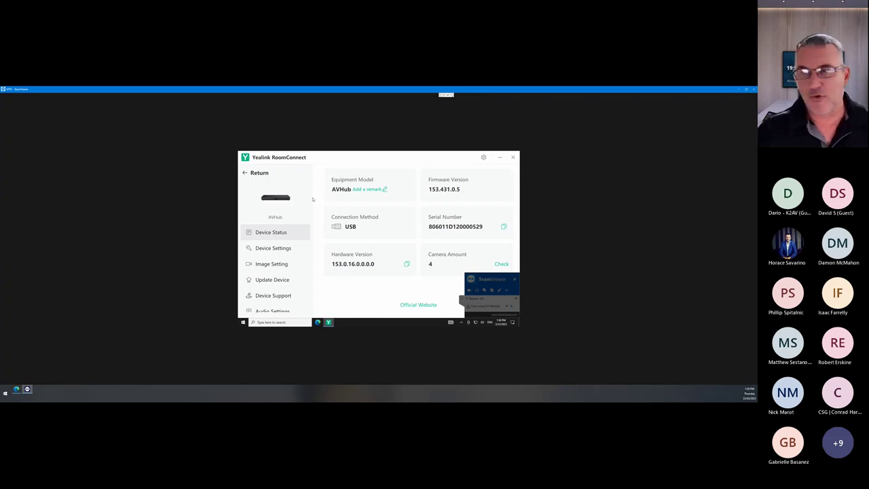
pyautogui.click(272, 251)
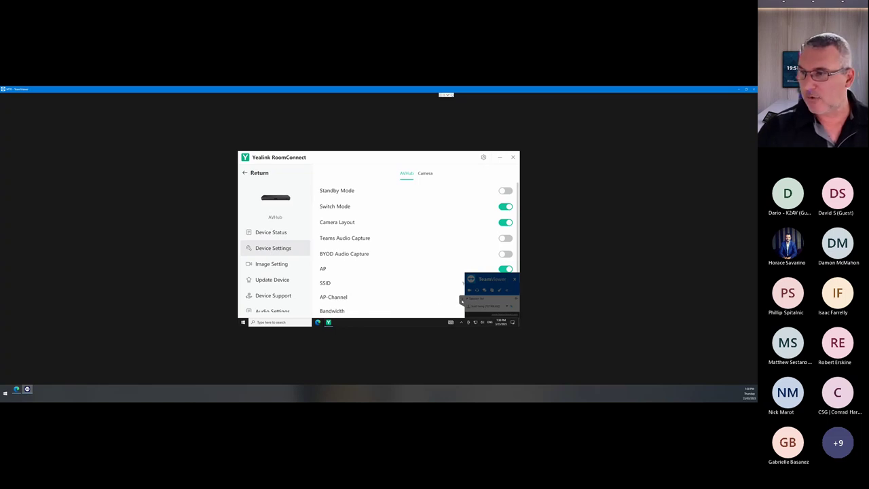
pyautogui.click(425, 173)
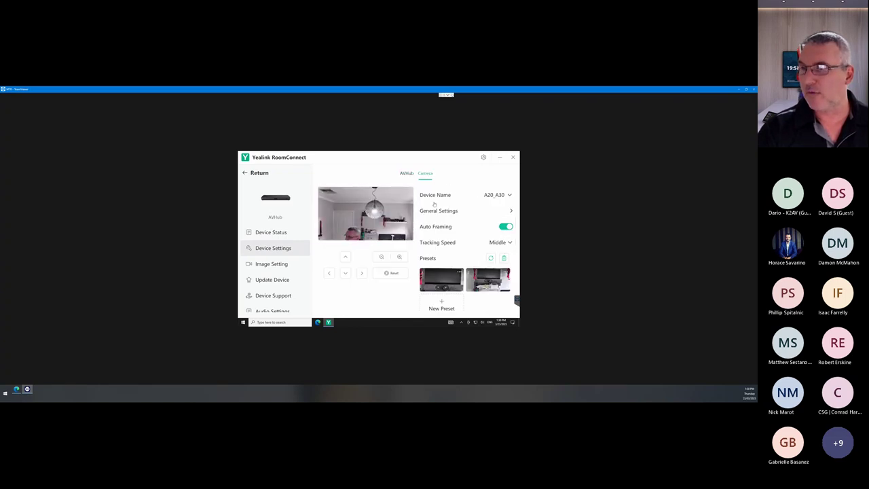
# - Look through the cameras bound to the AVHub and display the settings of the UVC86 camera
pyautogui.click(510, 196)
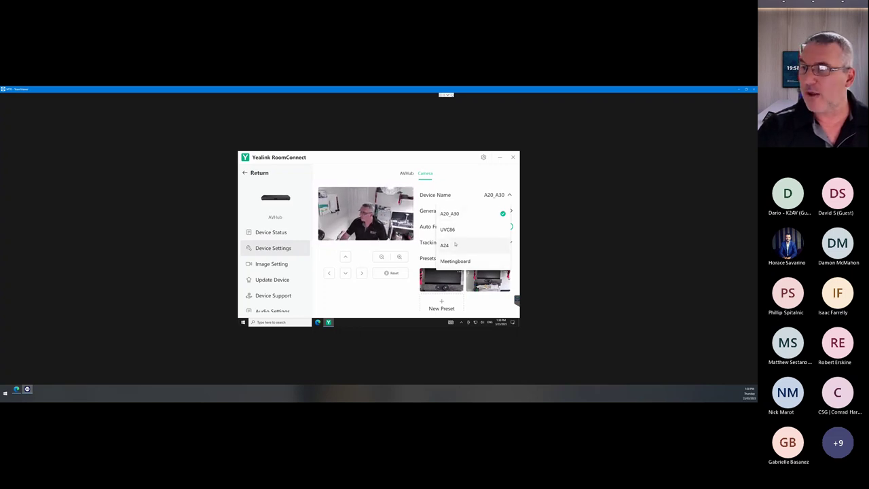
pyautogui.click(476, 214)
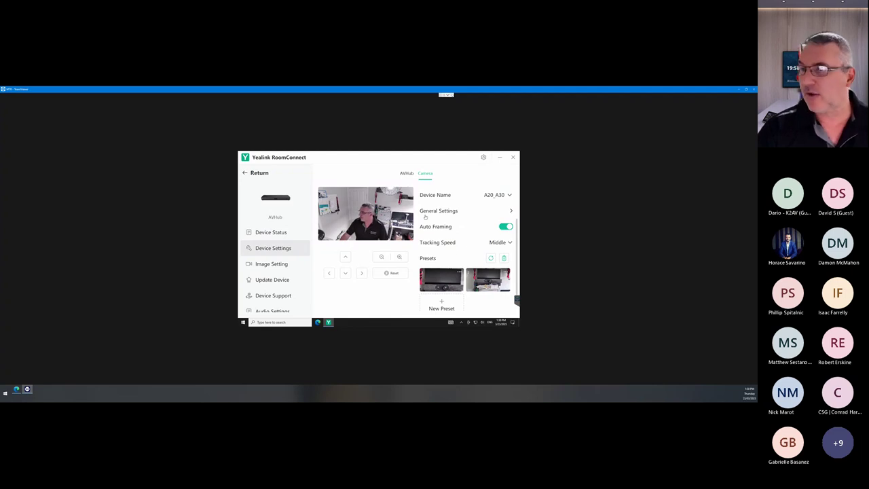
pyautogui.click(495, 195)
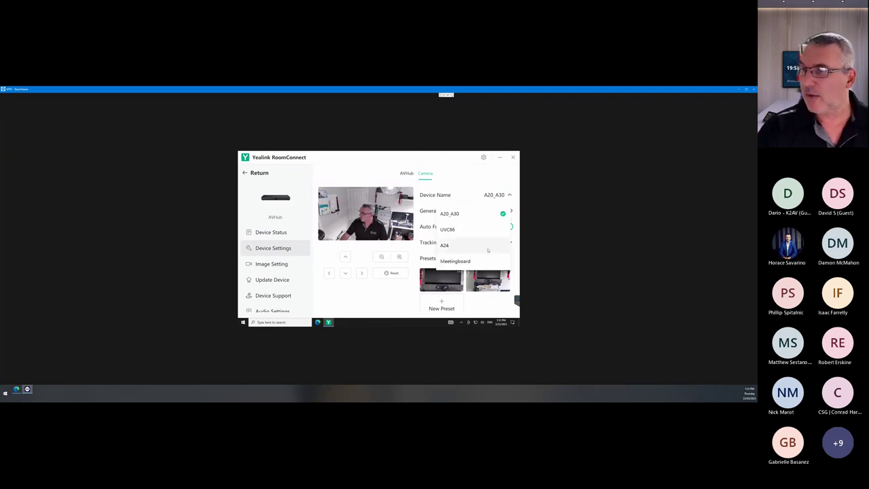
pyautogui.click(448, 229)
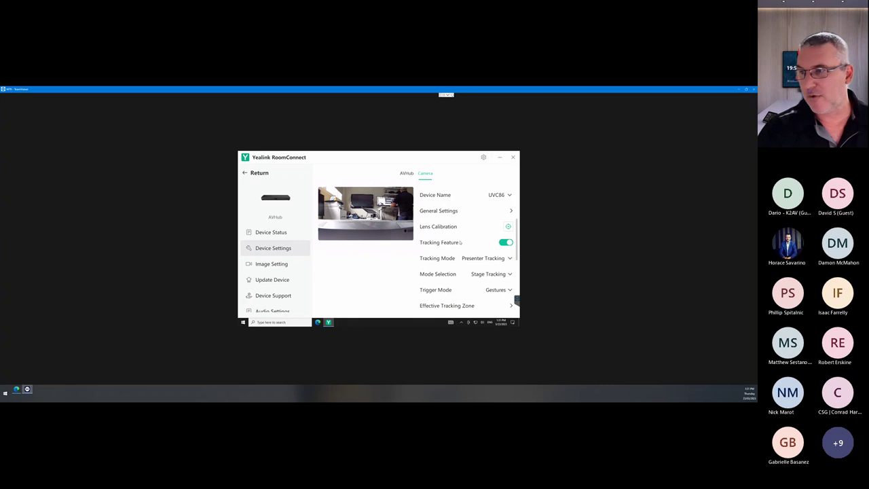
# - Examine the tracking mode and trigger mode options of the UVC86 camera without changing them
pyautogui.click(509, 258)
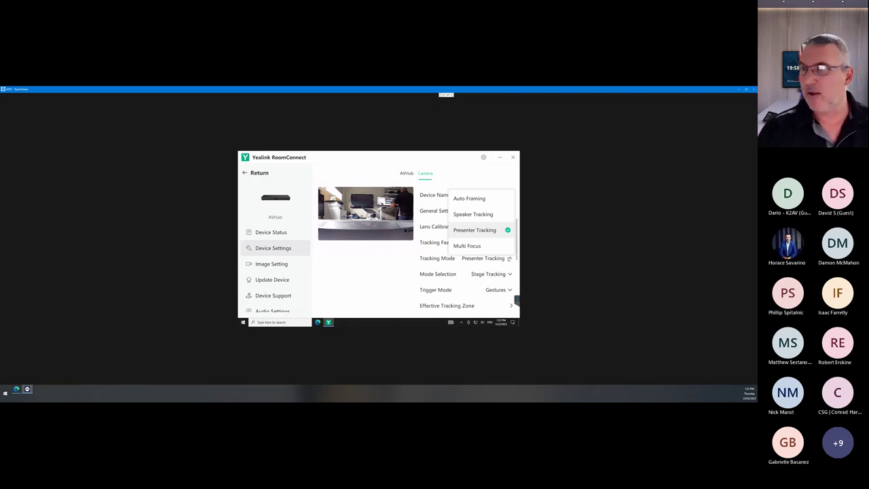
pyautogui.click(407, 283)
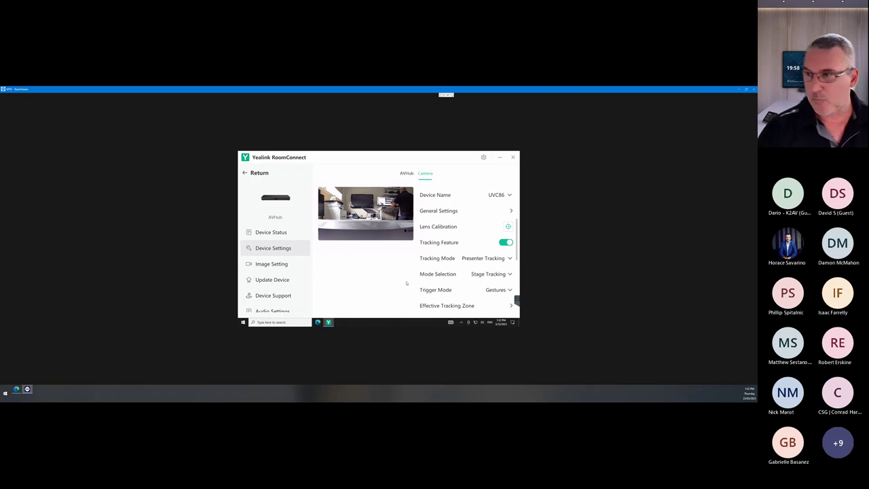
pyautogui.click(510, 290)
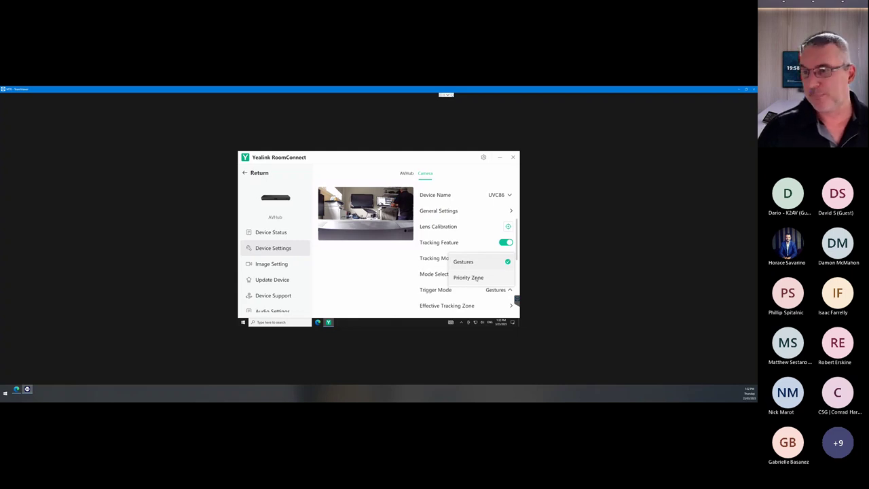
pyautogui.click(356, 294)
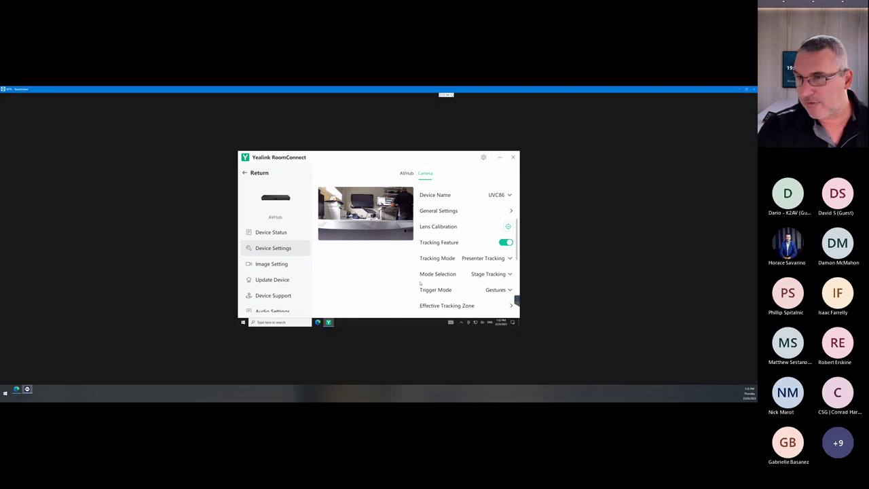
# - Review the update page for the AVHub and its UVC84 and UVC86 cameras, and minimize the remote session from the device overview
pyautogui.click(264, 279)
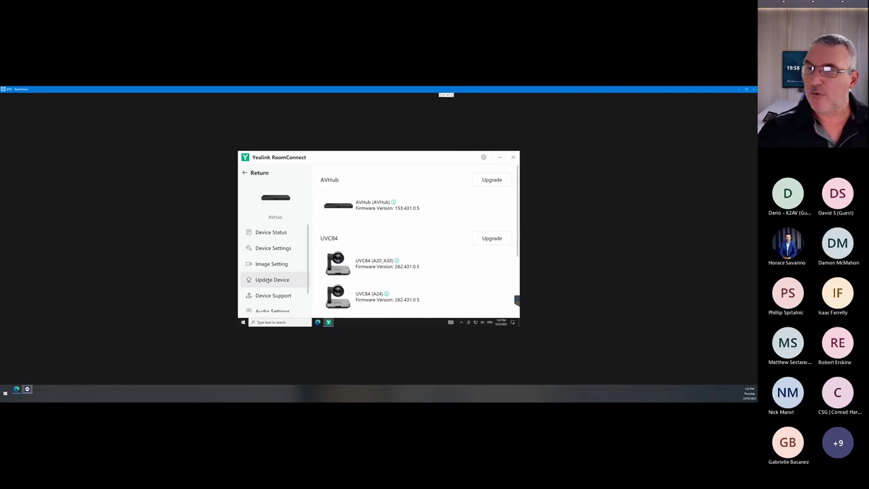
pyautogui.scroll(-1, 408, 263)
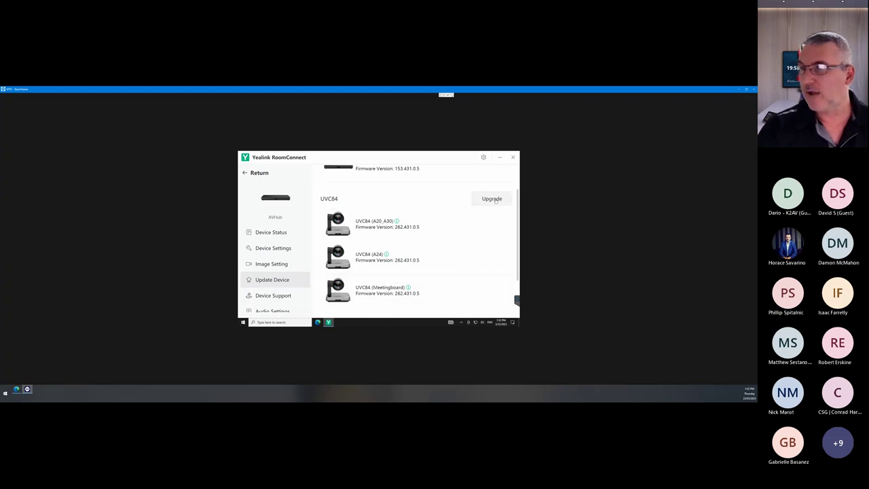
pyautogui.scroll(-1, 496, 200)
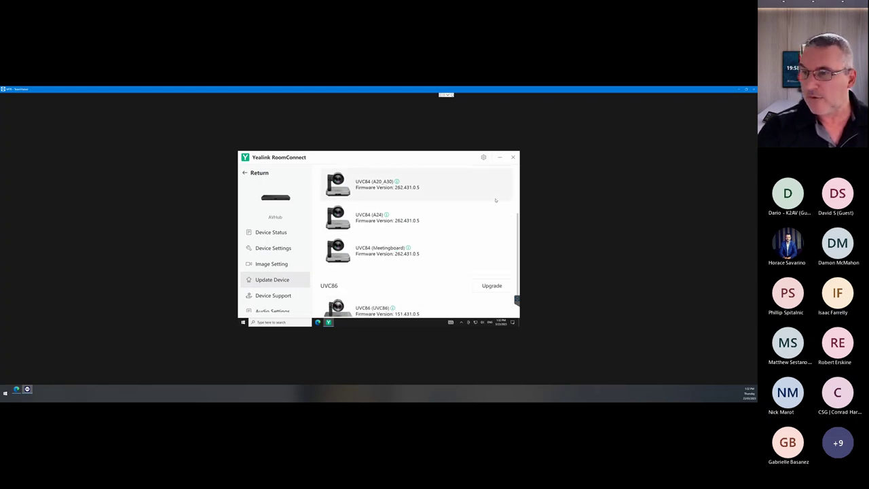
pyautogui.scroll(-1, 496, 200)
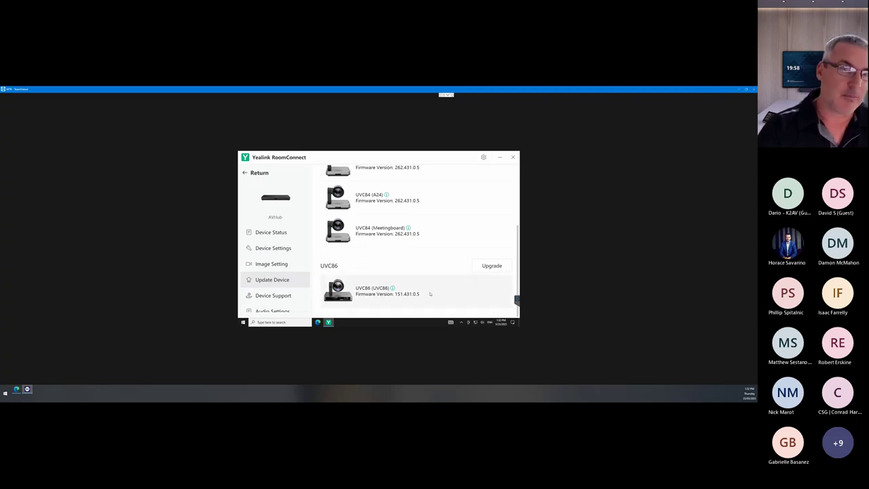
pyautogui.scroll(3, 430, 293)
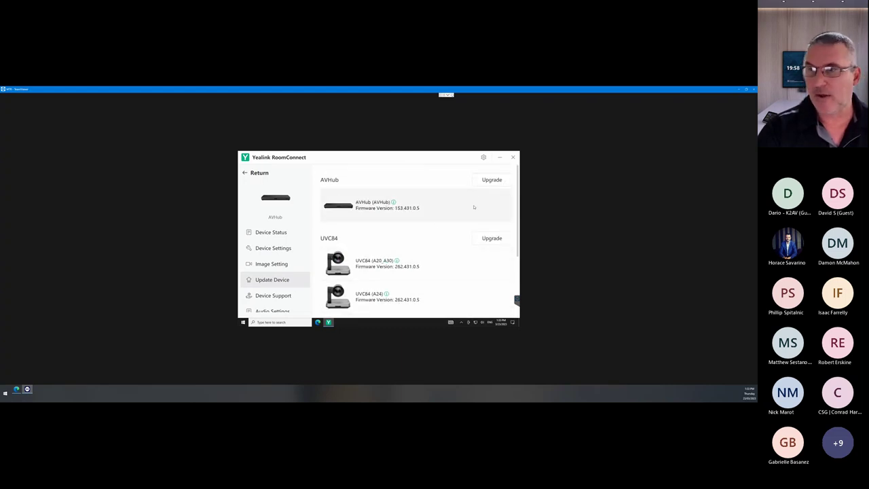
pyautogui.click(249, 174)
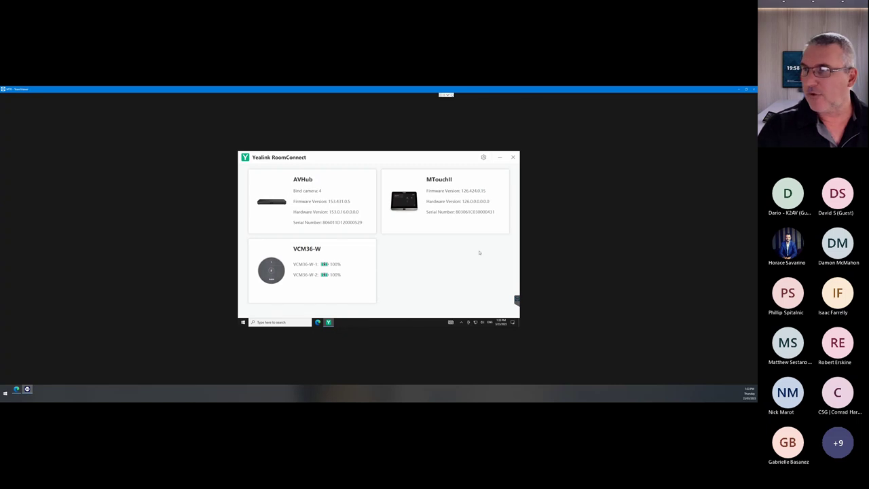
pyautogui.click(740, 89)
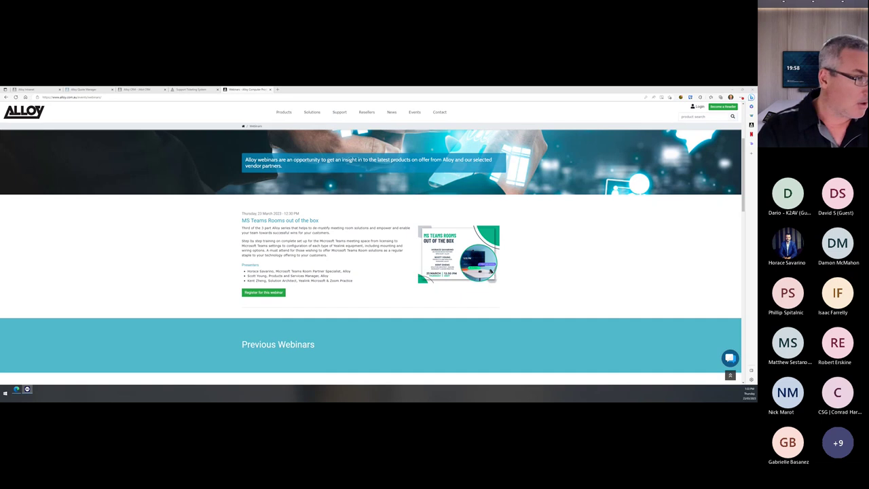